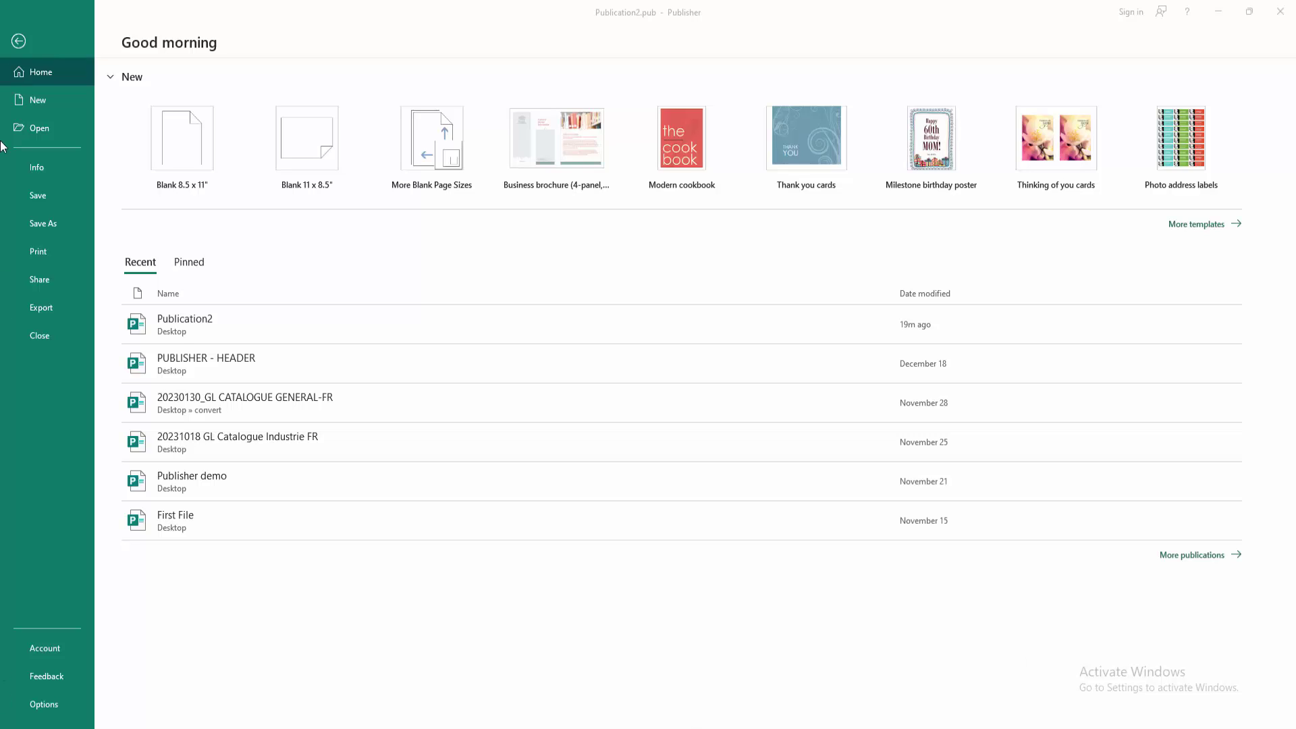
- Search the online templates for 'envelope' and display the matching designs
click(31, 100)
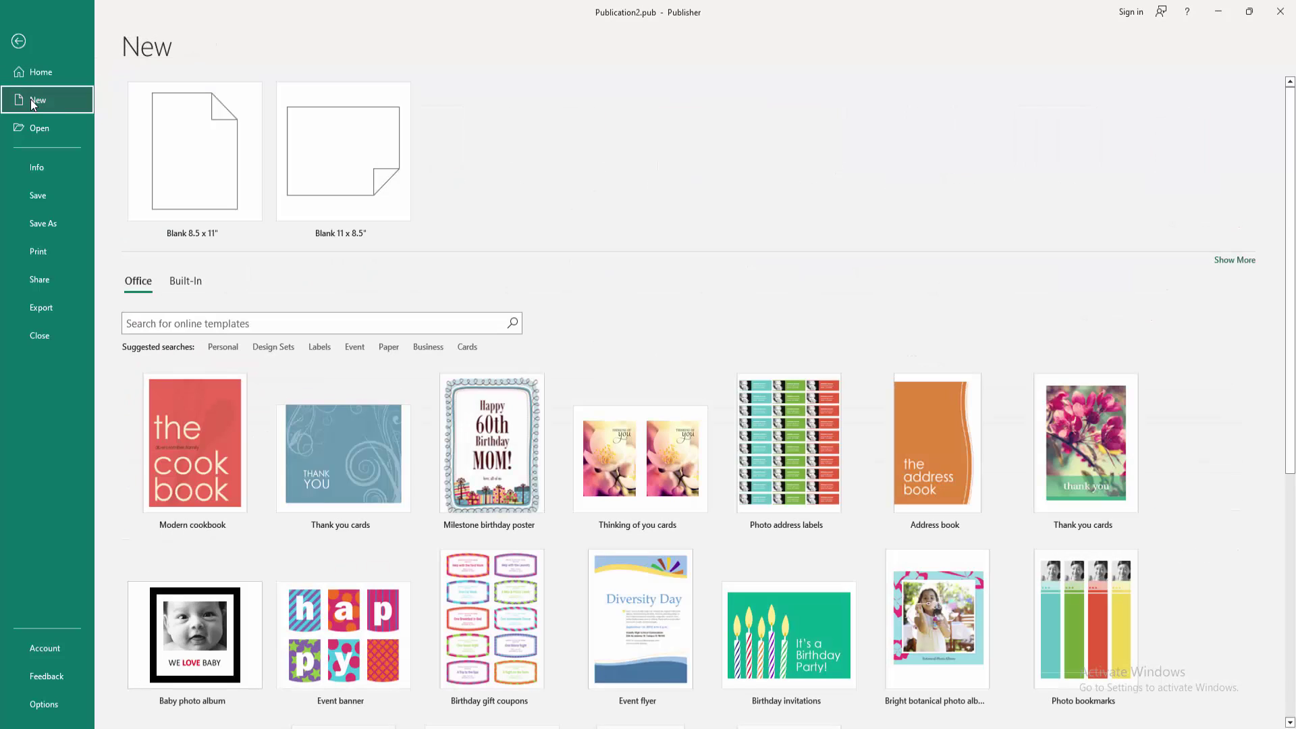
click(137, 326)
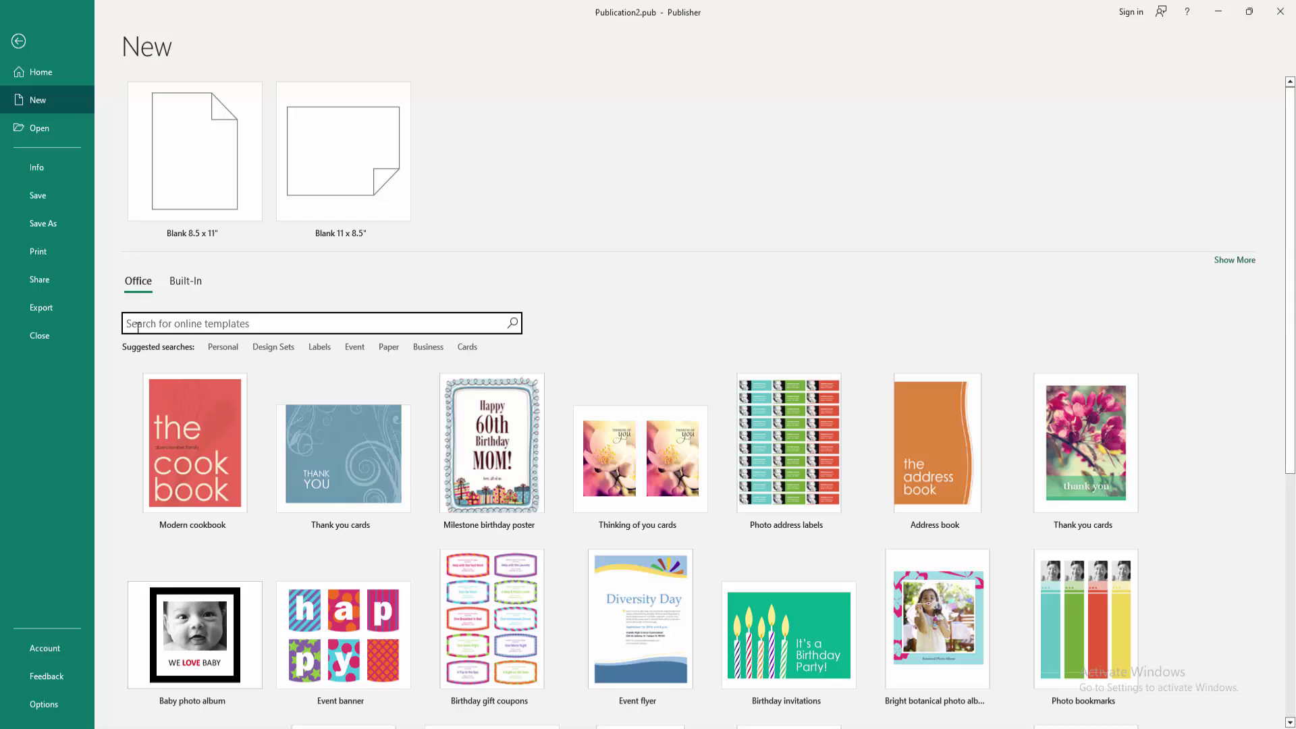
text(e)
text(m)
text(ole)
text(p)
text(p)
click(518, 323)
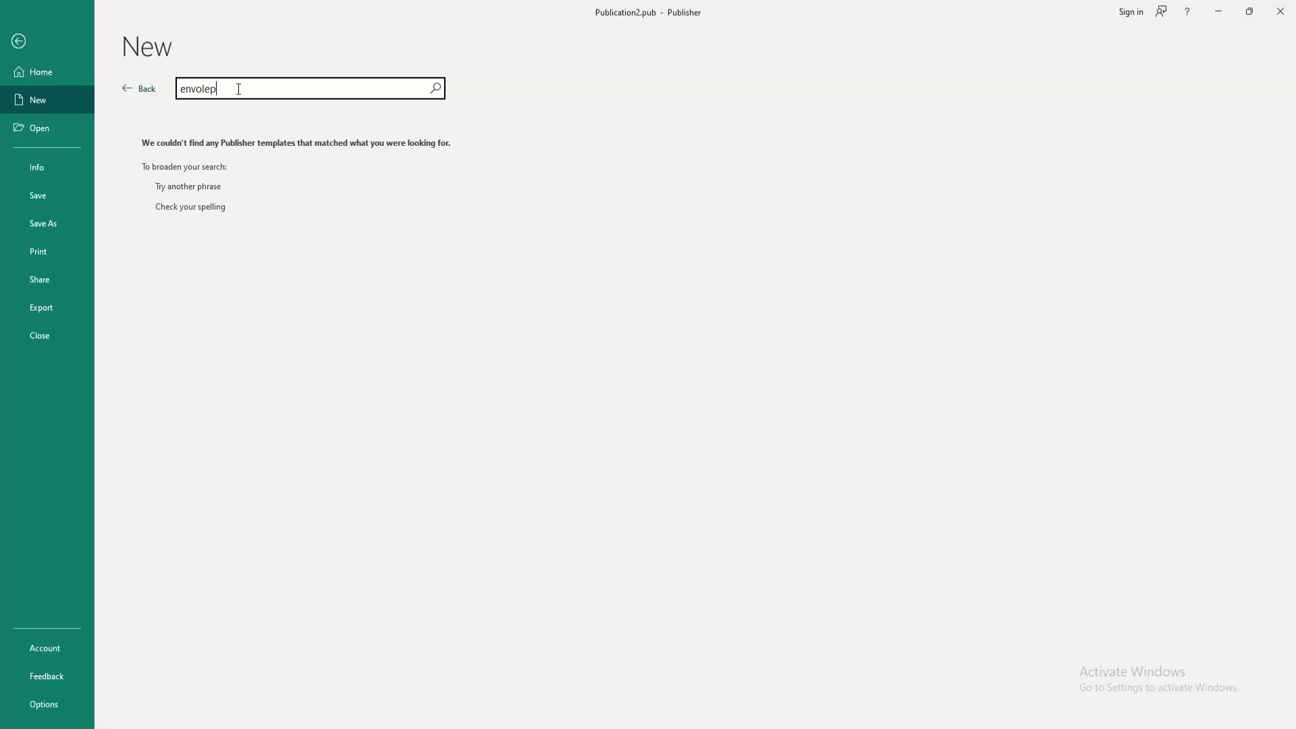
text(envelope)
key(Return)
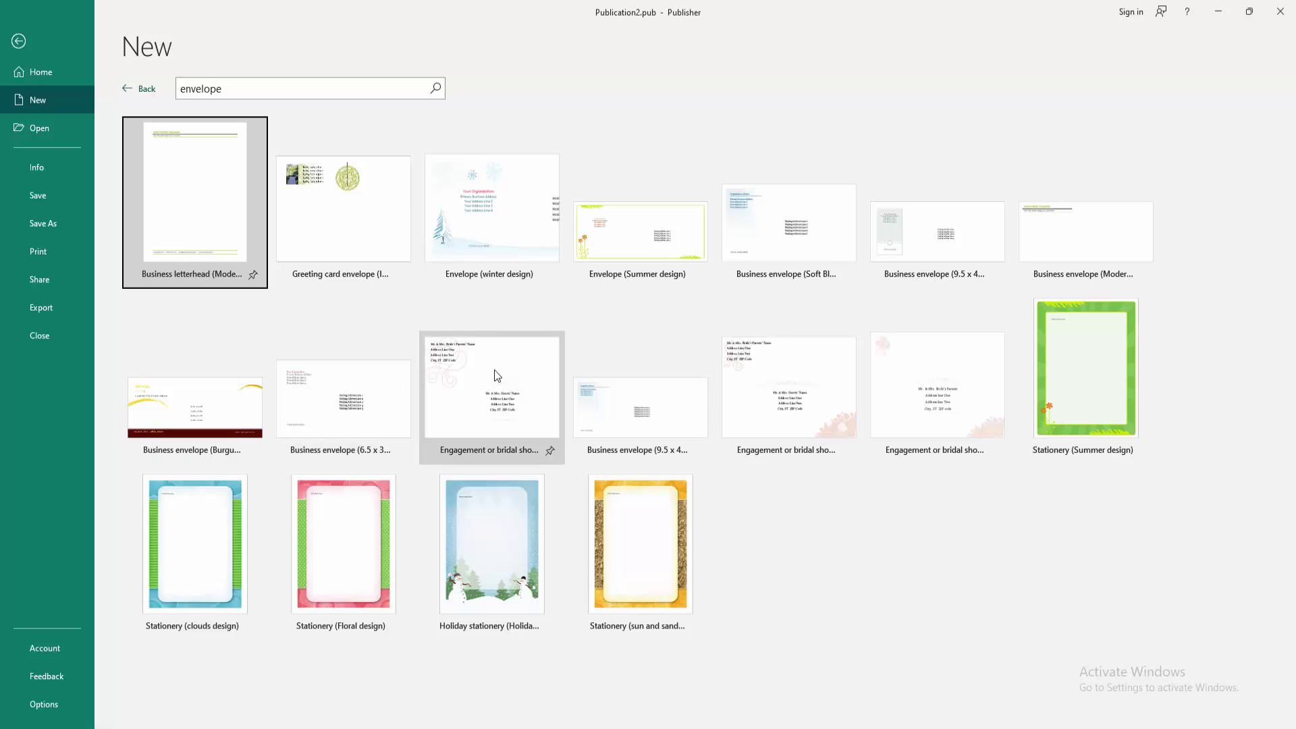
- Preview the Envelope (Summer design) template and create a publication from it
click(672, 234)
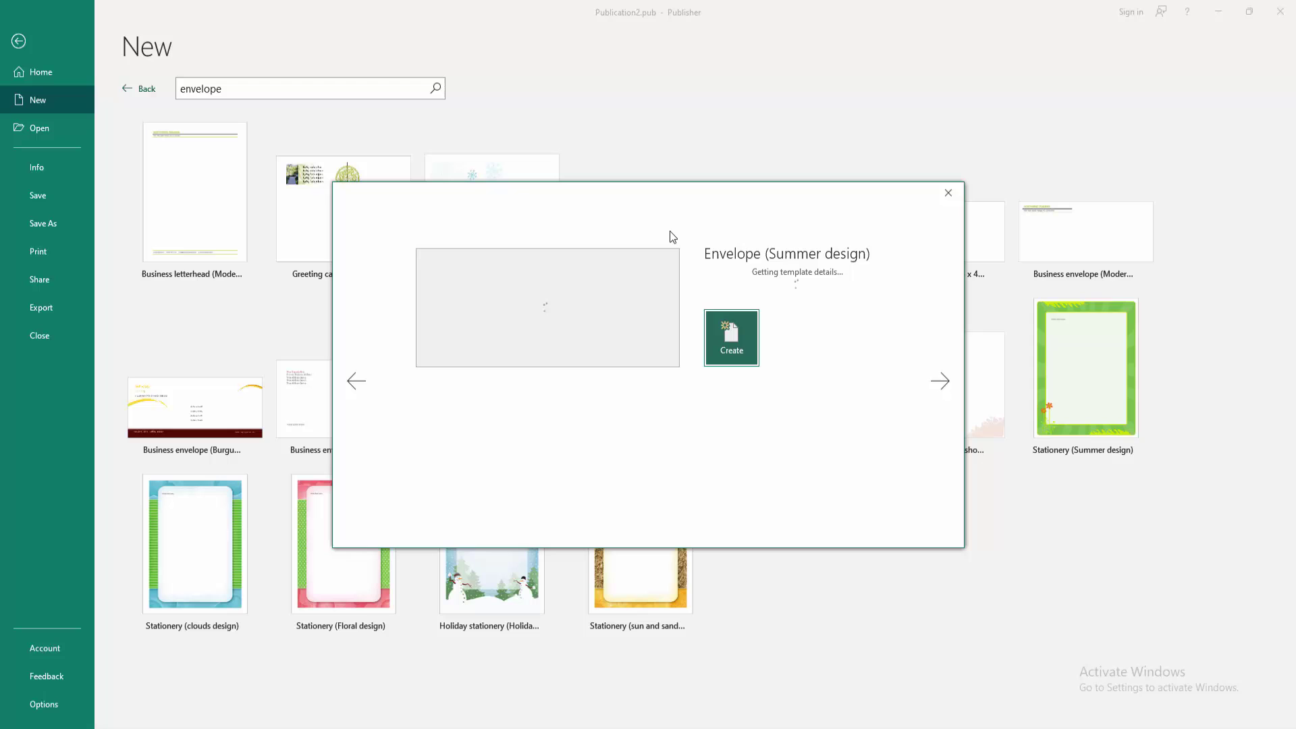
click(733, 349)
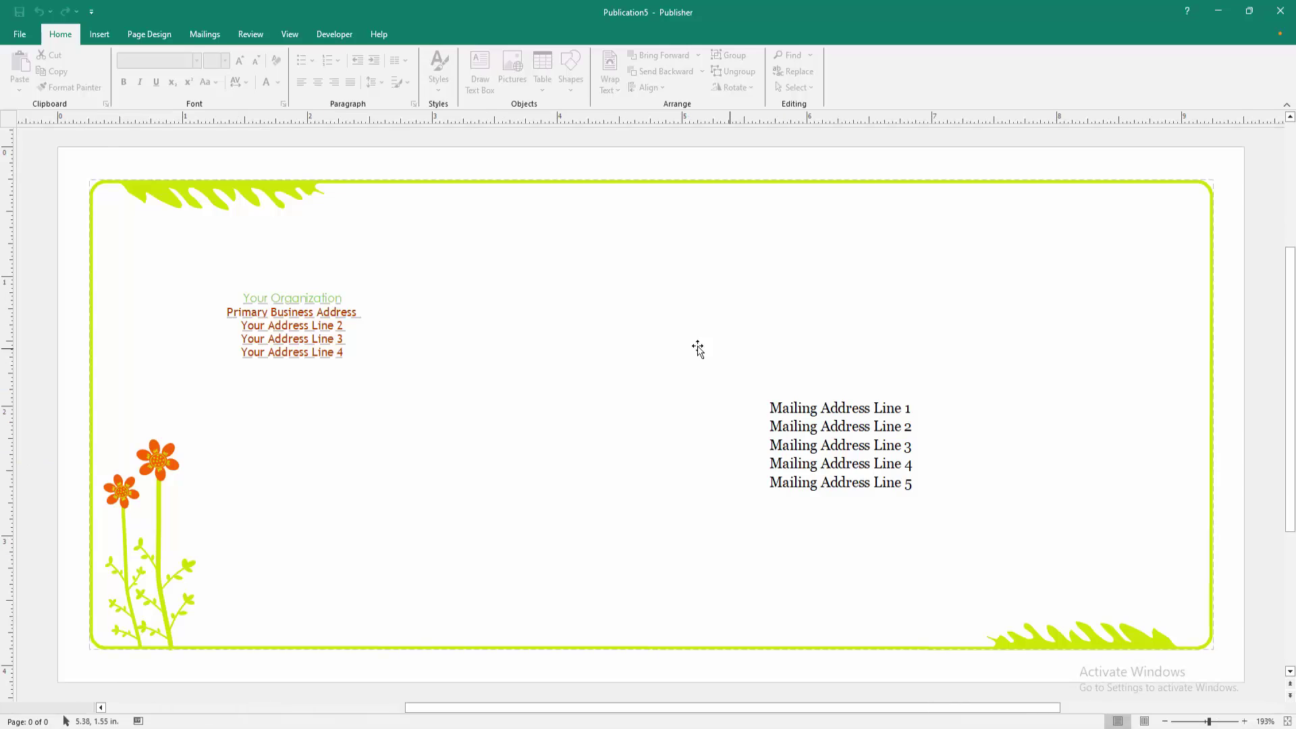
- Select the return-address box, mailing-address box and green border, then deselect them
click(359, 309)
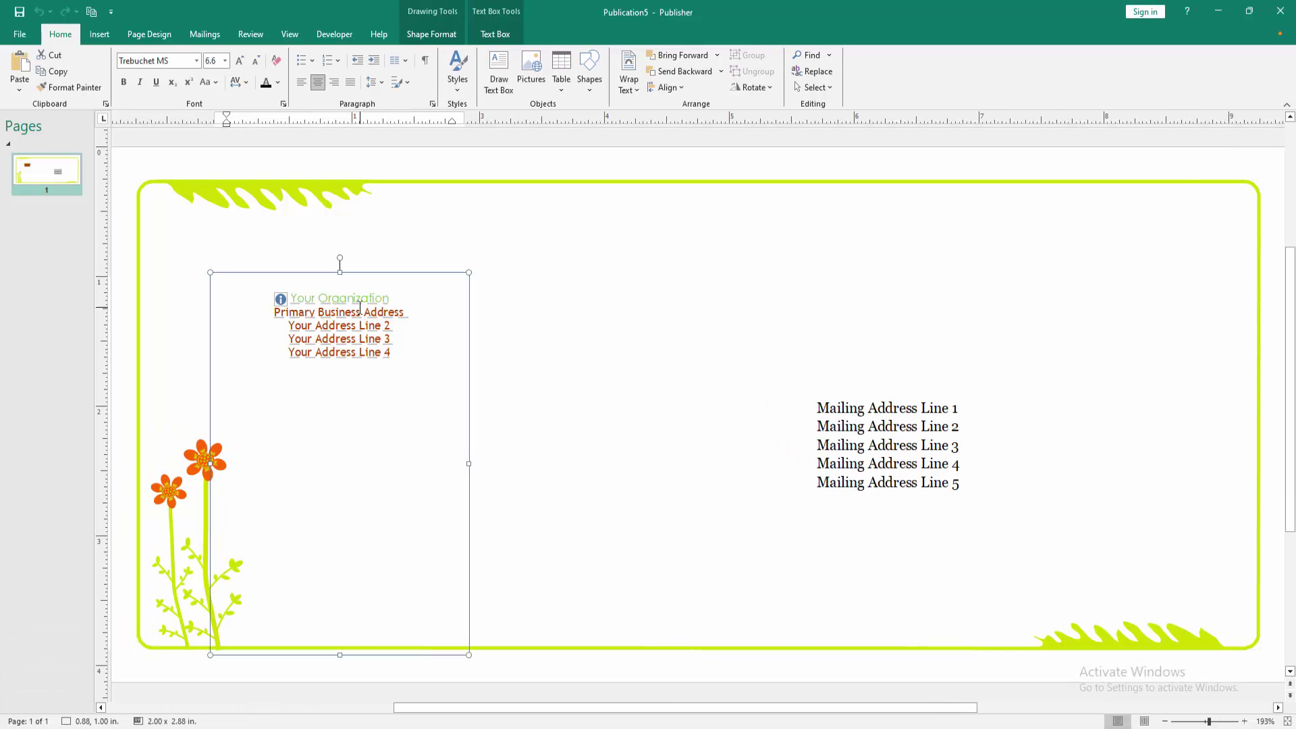
click(918, 419)
key(Escape)
click(700, 409)
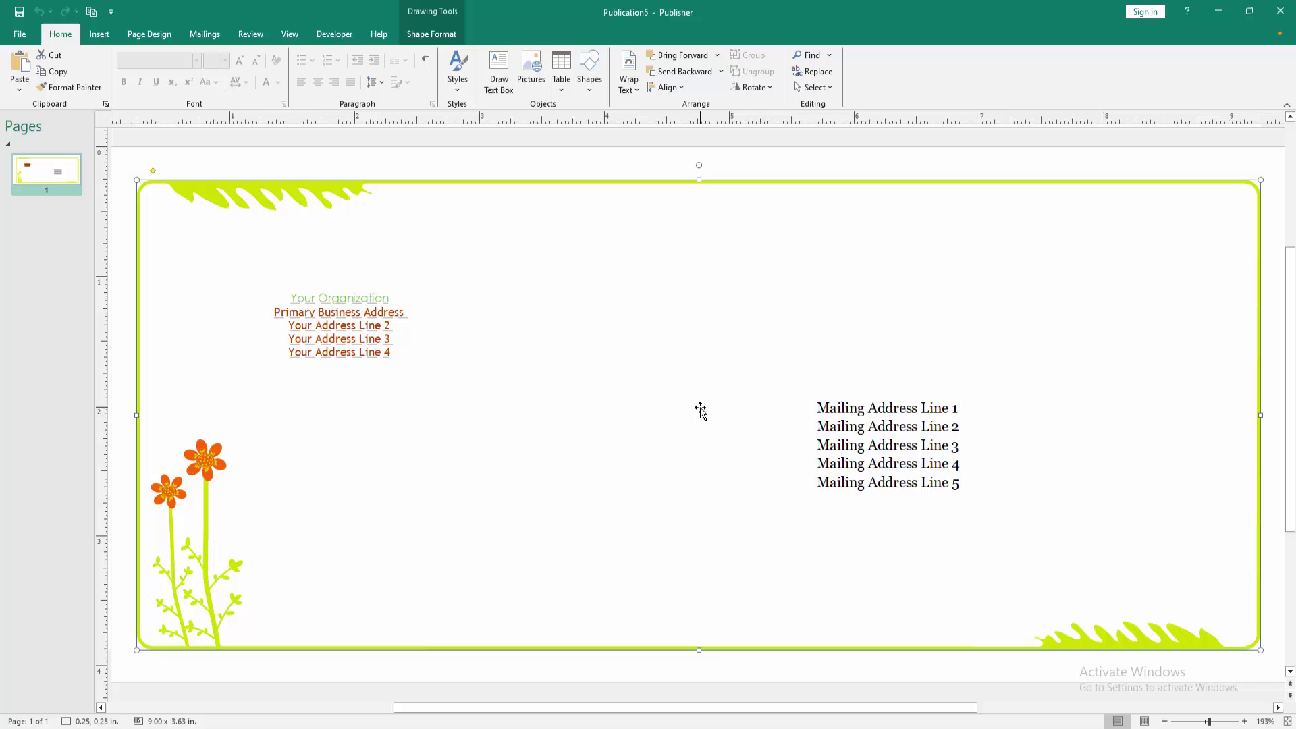
click(602, 164)
- Delete the 'Your Organization' line and turn on Caps Lock for 'PDF TUTORIAL'
click(324, 297)
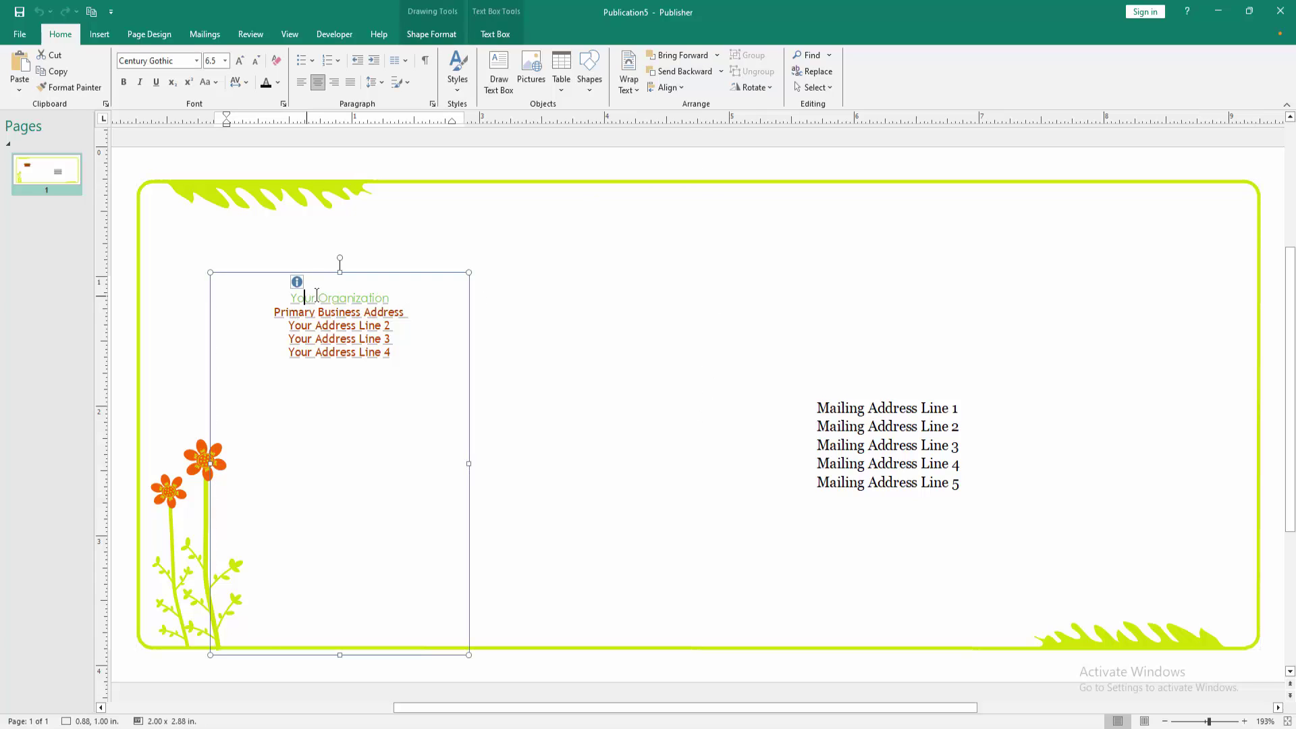
drag(394, 297, 264, 297)
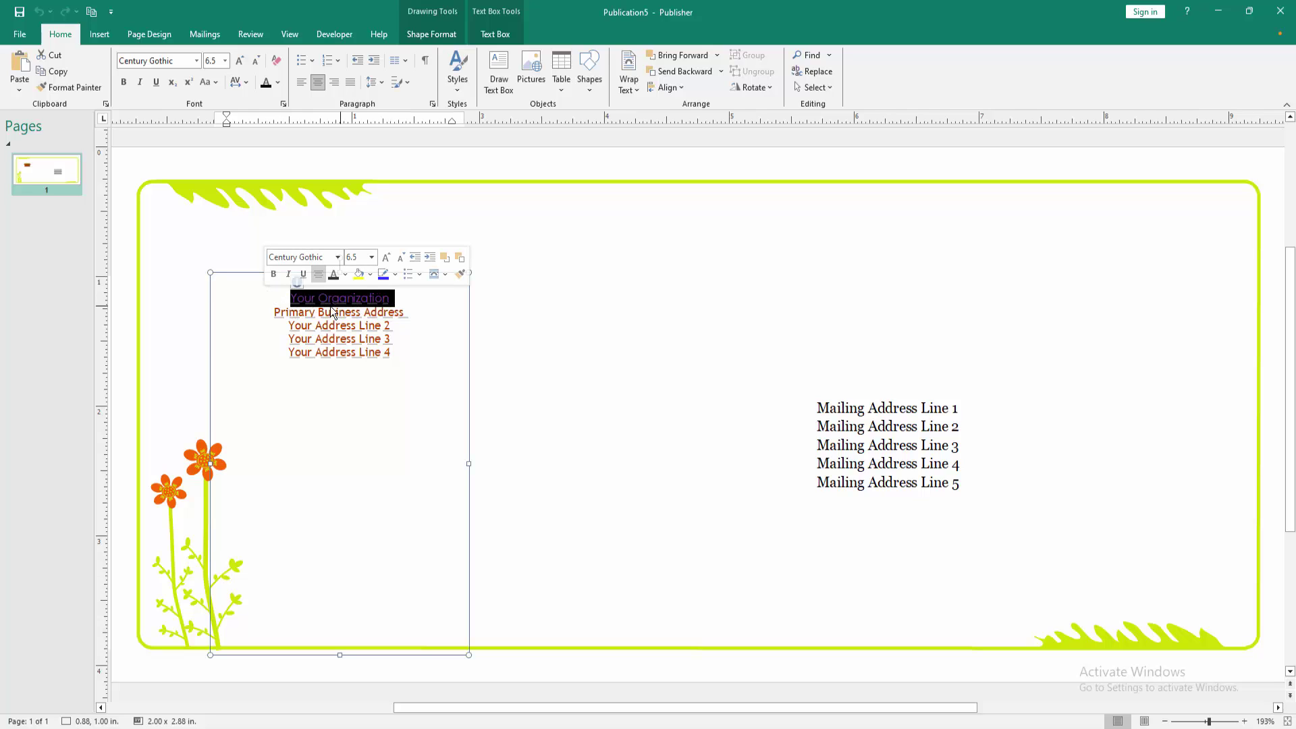
key(Delete)
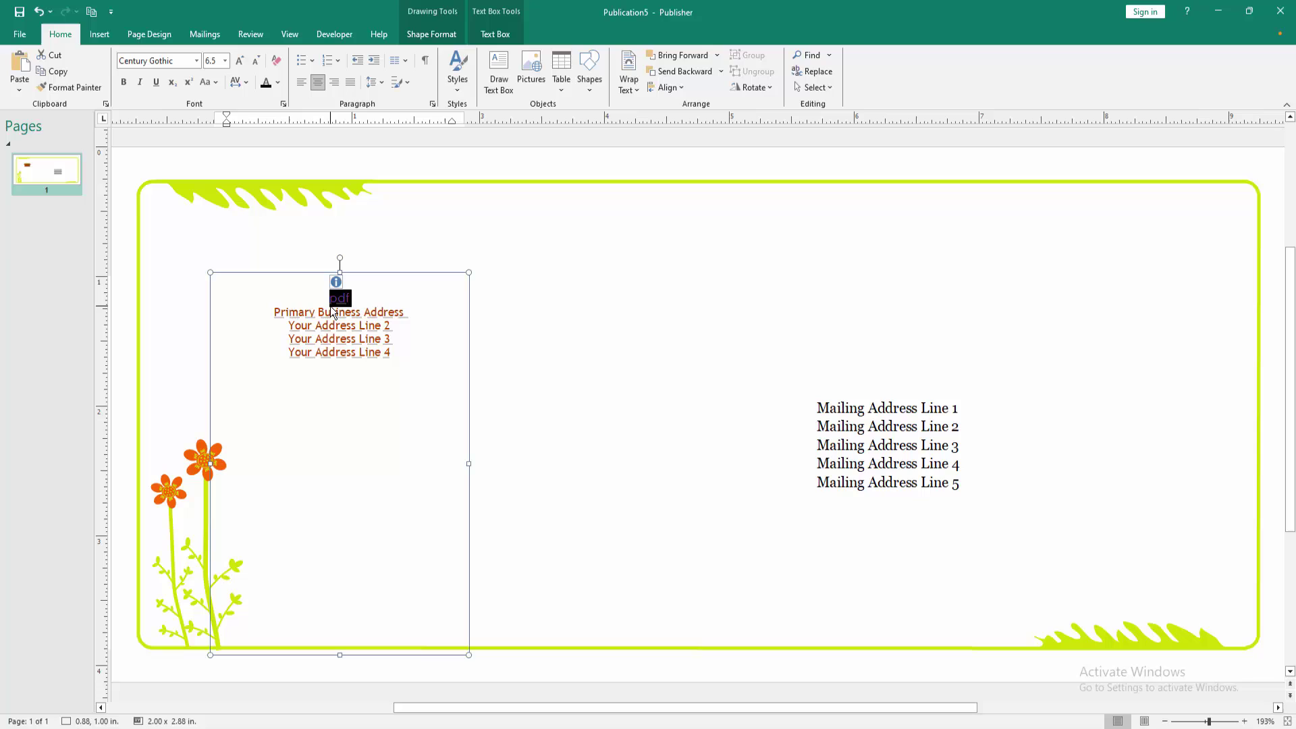
key(Caps_Lock)
text(PD)
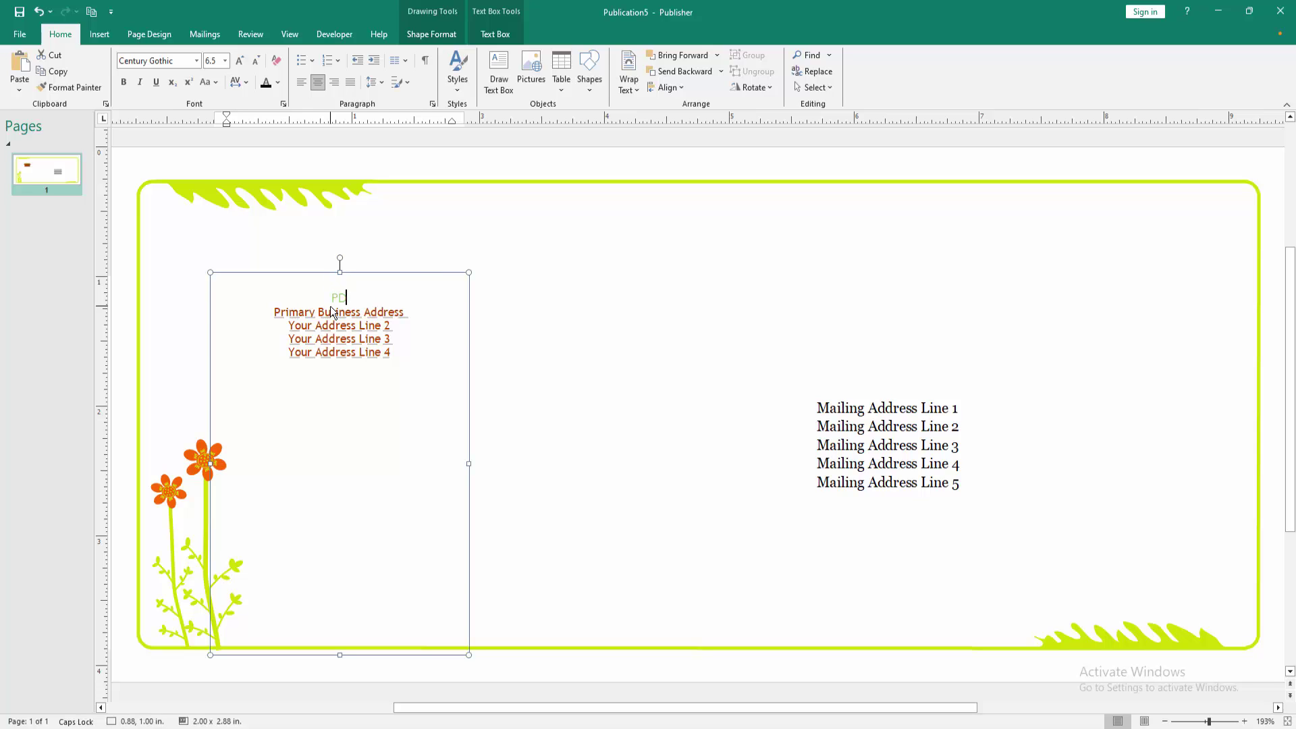
text(F TU)
text(TORIAL)
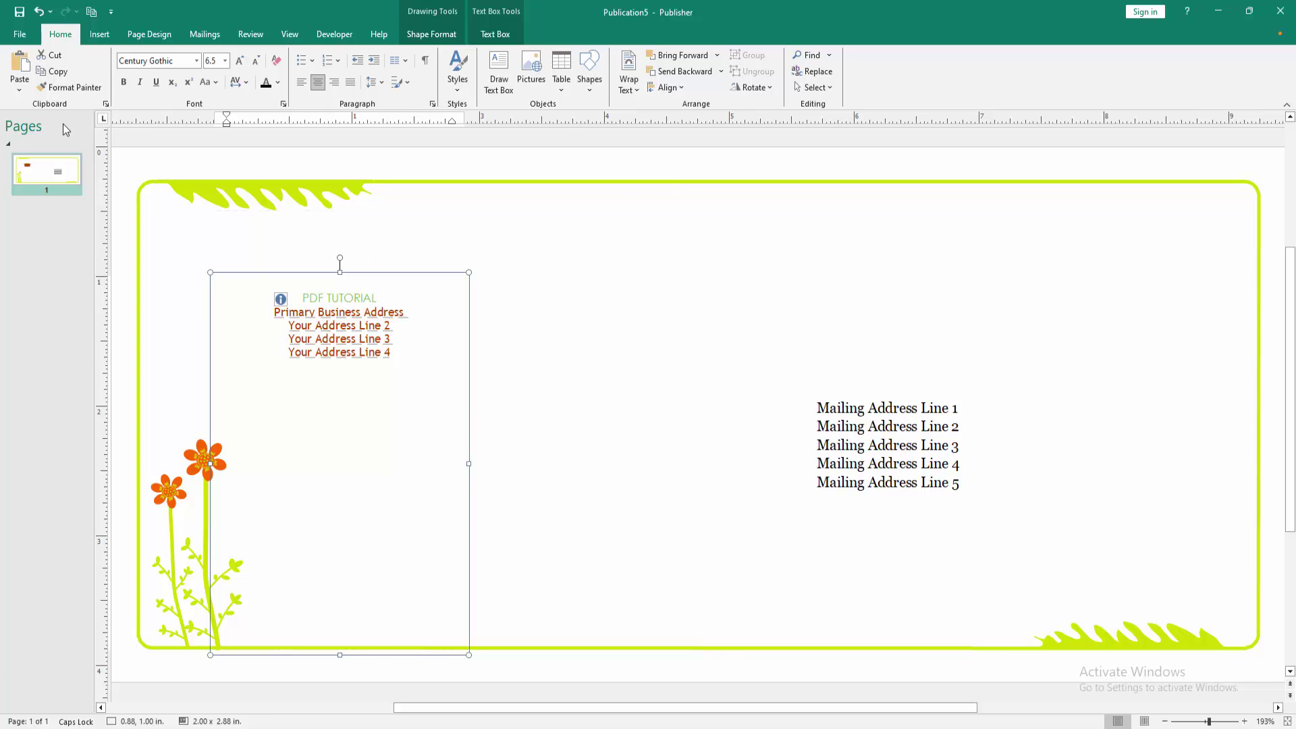
- Show the envelope in Print preview, zooming out to the whole envelope and back in
click(19, 33)
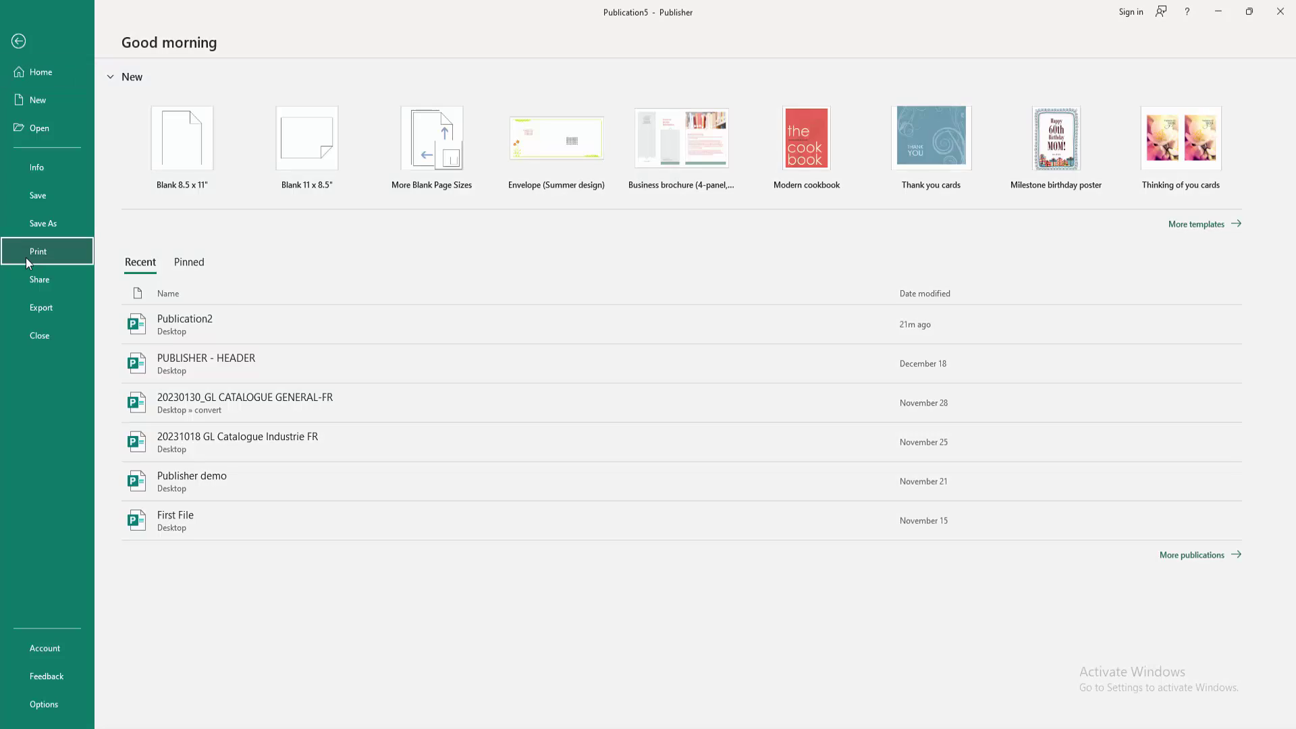
click(25, 257)
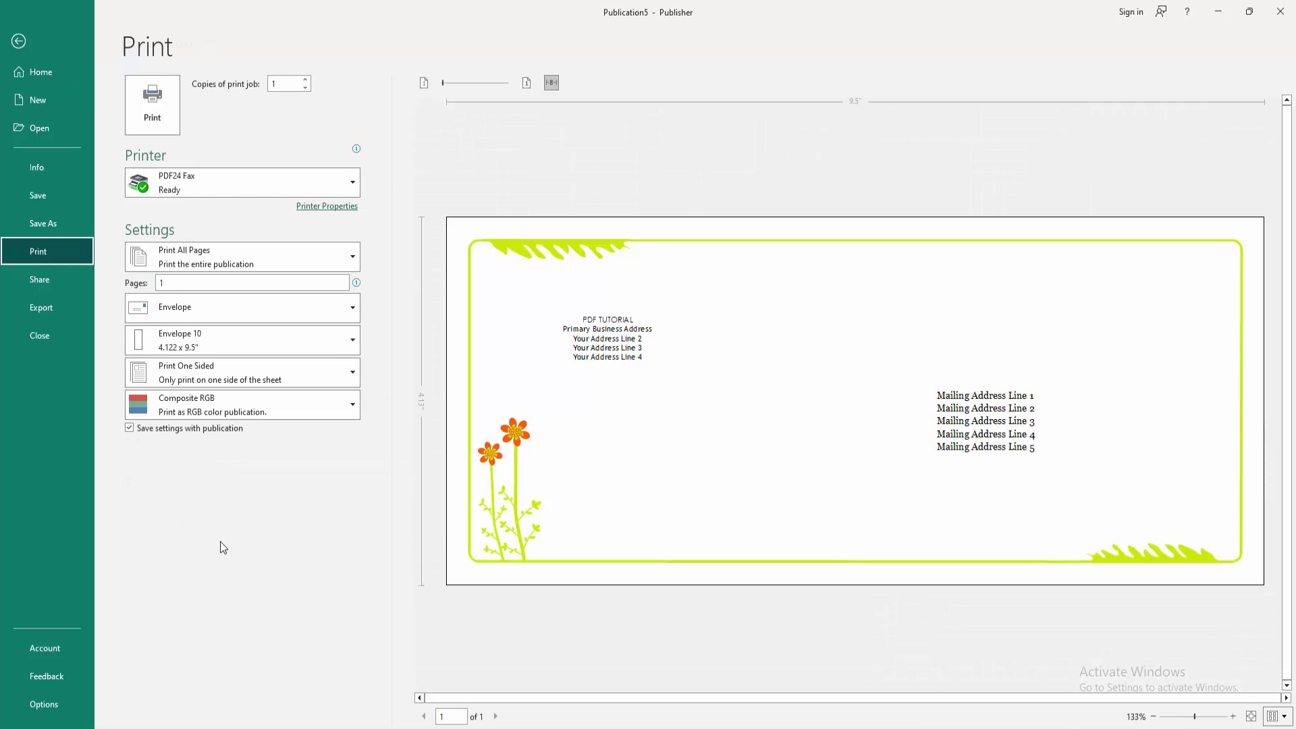
click(619, 319)
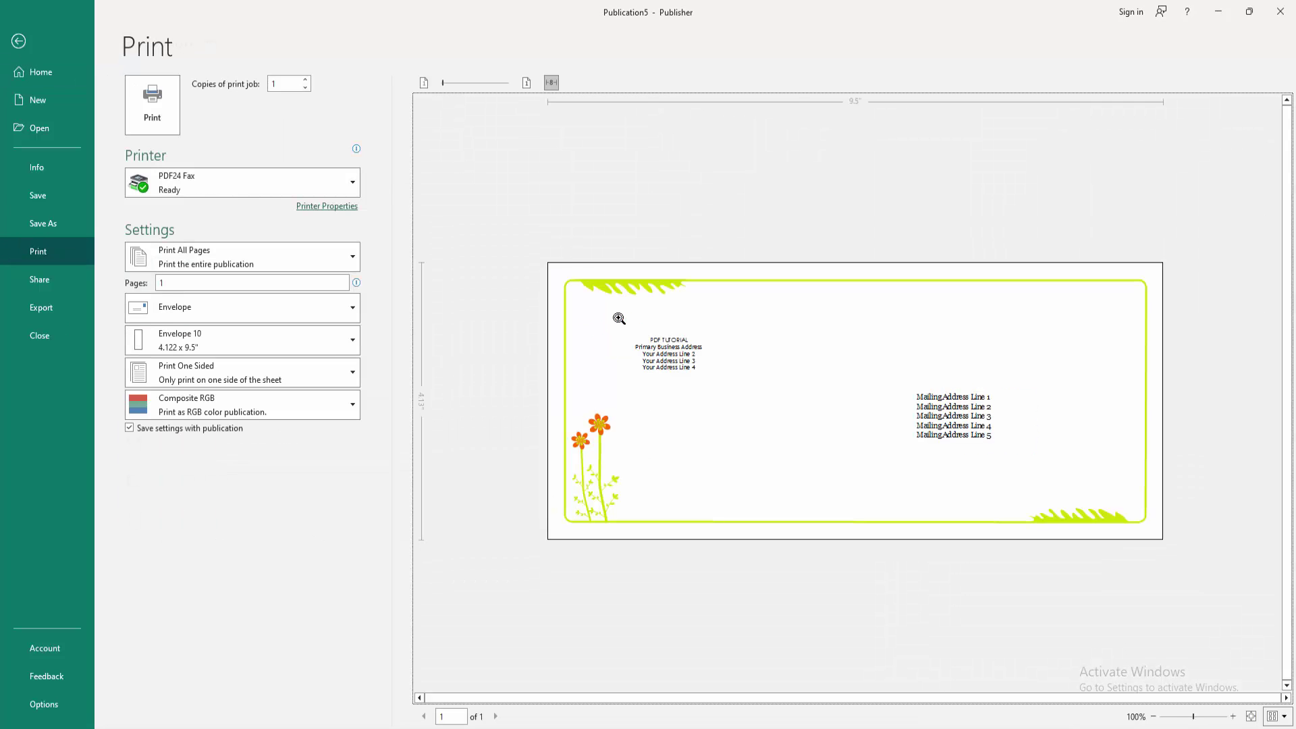
click(618, 317)
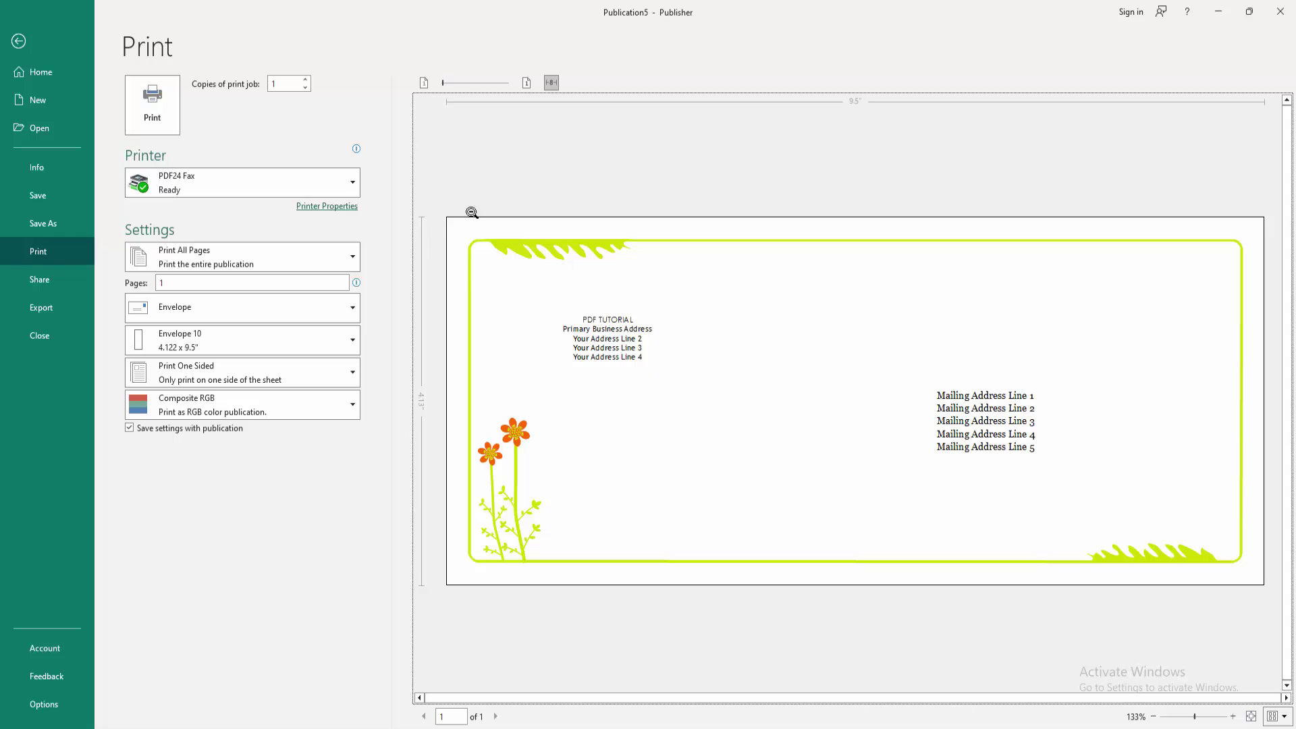